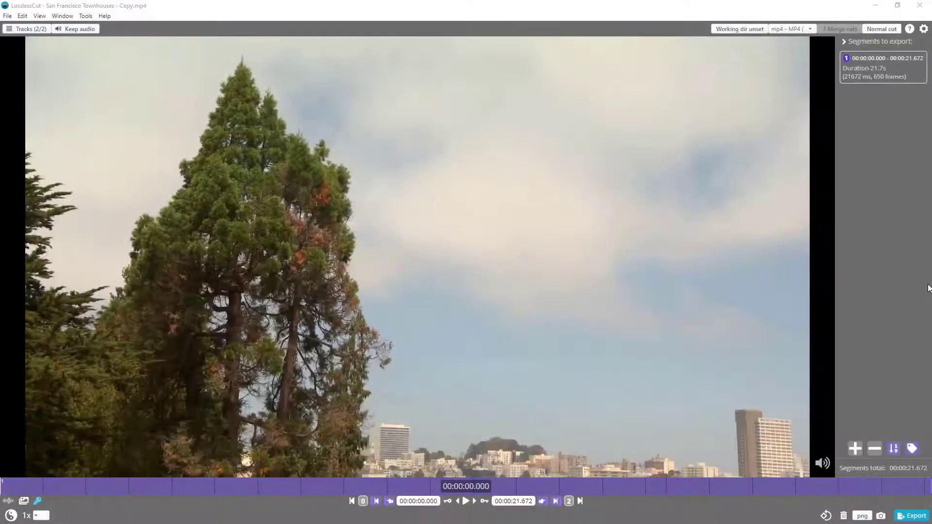
- End the townhouses segment at 00:00:06.835, then scrub the playhead back to the start
{"action": "left_click", "coordinate": [867, 288]}
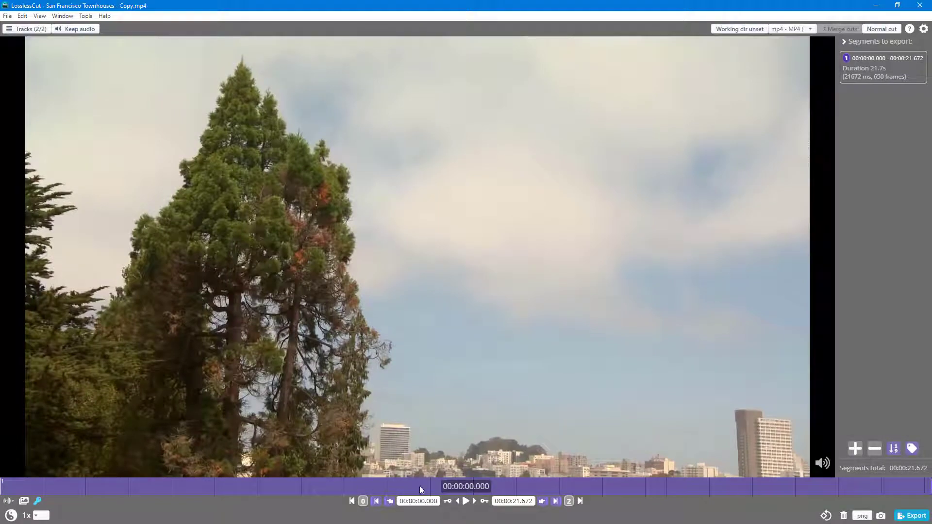
{"action": "left_click_drag", "start_coordinate": [420, 484], "coordinate": [201, 486]}
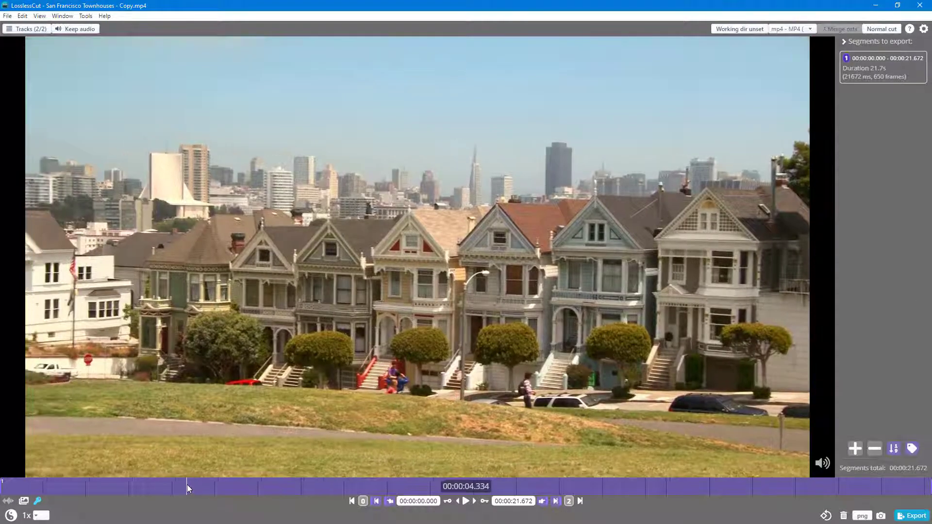
{"action": "left_click_drag", "start_coordinate": [286, 495], "coordinate": [295, 494]}
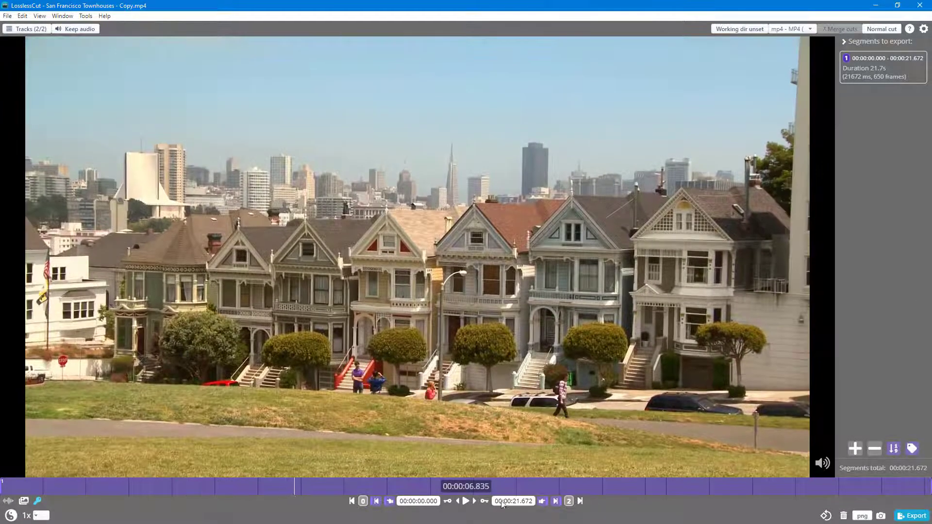
{"action": "left_click", "coordinate": [543, 502]}
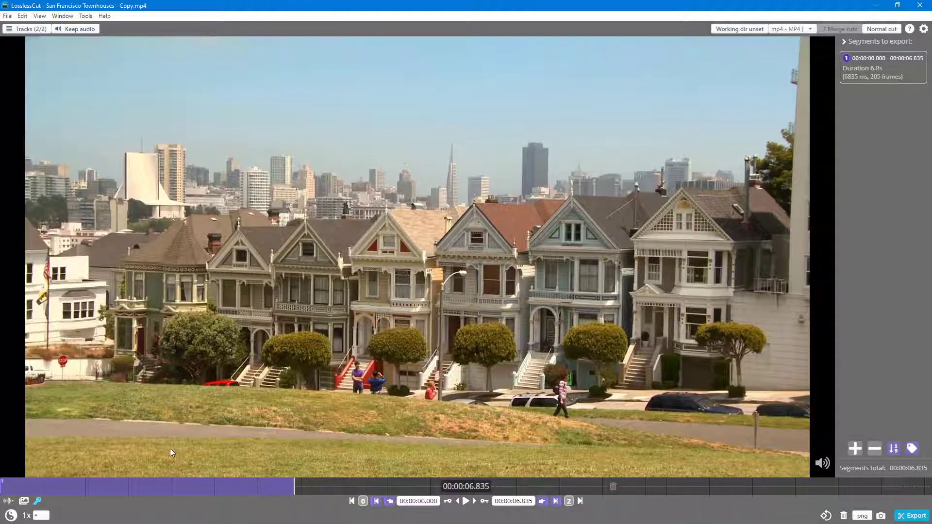
{"action": "left_click_drag", "start_coordinate": [51, 487], "coordinate": [311, 486]}
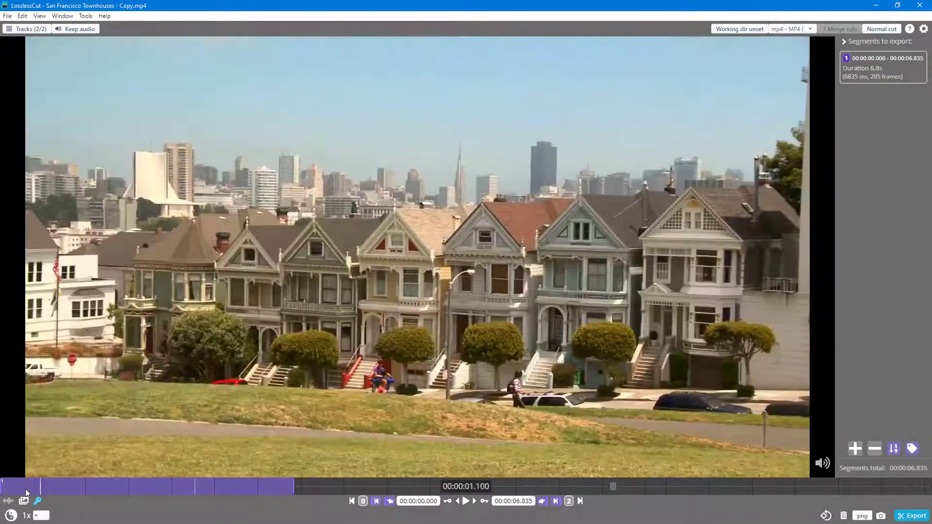
{"action": "key", "text": "Left"}
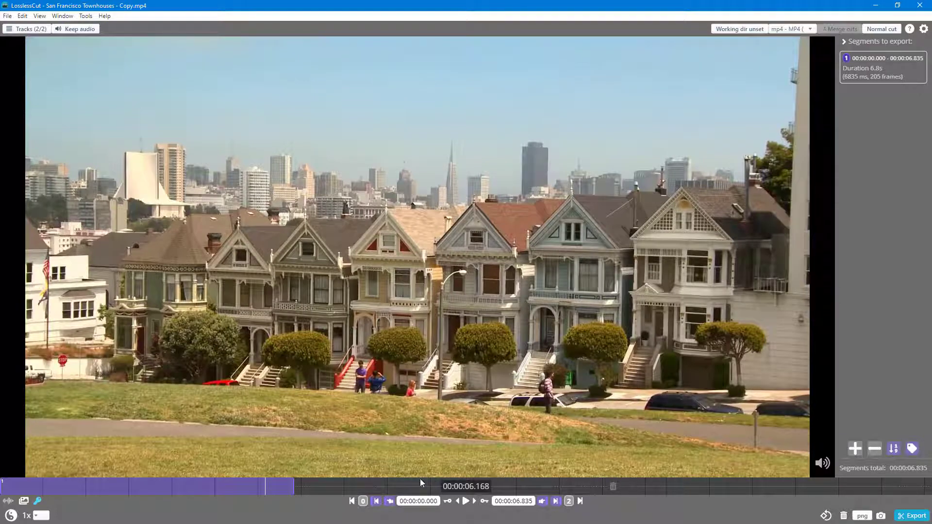
{"action": "left_click_drag", "start_coordinate": [297, 489], "coordinate": [3, 490]}
- Export the 0–6.835 s clip, play it from the Videos folder, then close player and folder
{"action": "left_click", "coordinate": [911, 516]}
{"action": "left_click", "coordinate": [664, 43]}
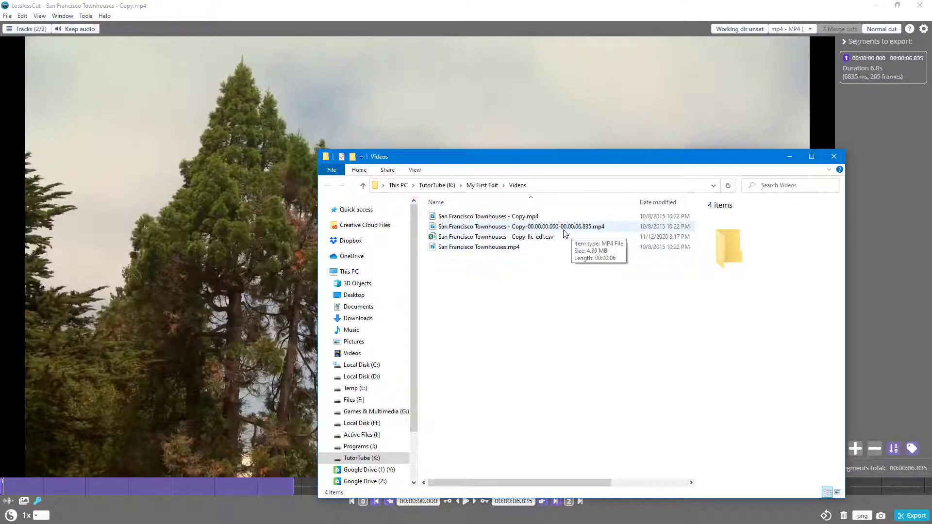
{"action": "left_click", "coordinate": [564, 230]}
{"action": "double_click", "coordinate": [564, 229]}
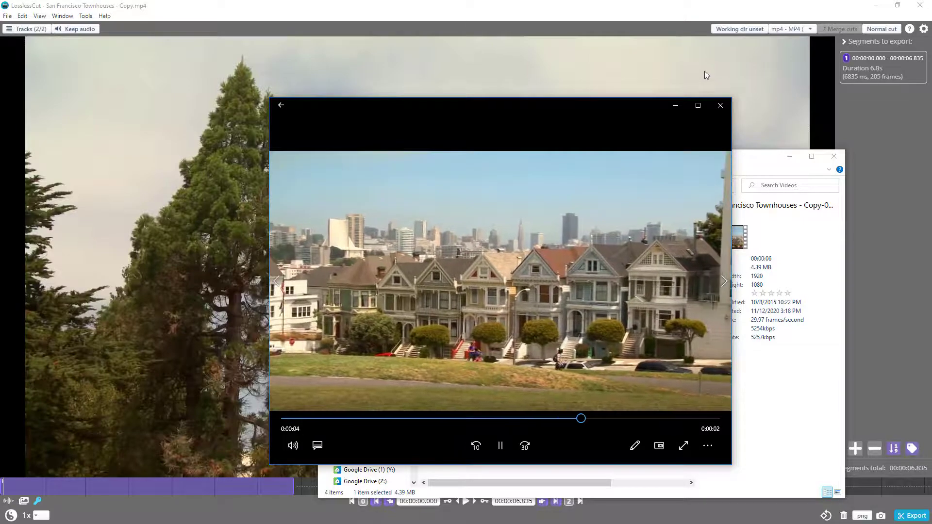
{"action": "left_click", "coordinate": [721, 106]}
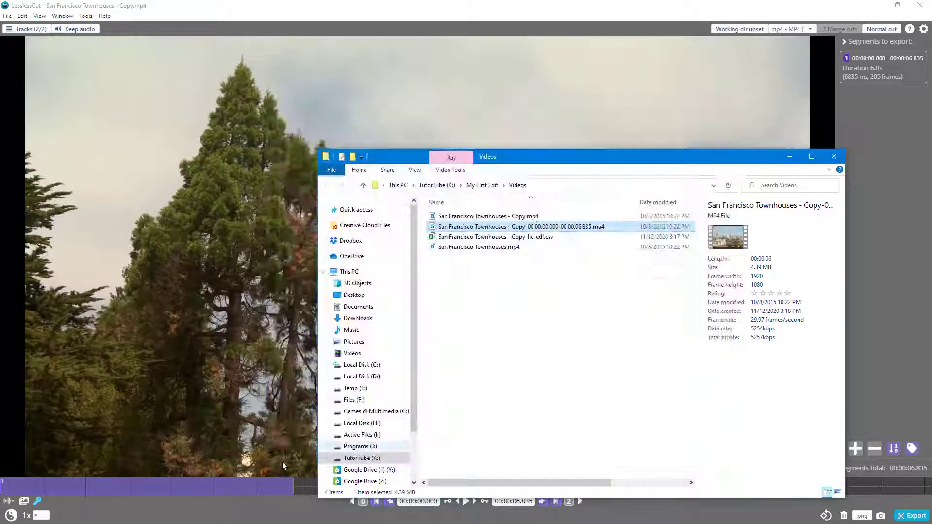
{"action": "left_click", "coordinate": [834, 158]}
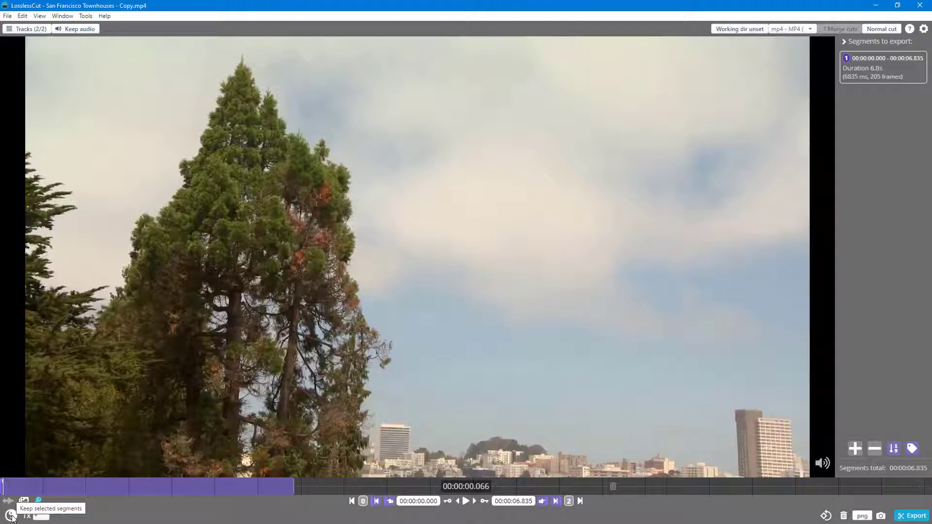
- Switch the yin-yang toggle from 'Keep selected segments' to 'Discard selected segments'
{"action": "left_click", "coordinate": [11, 518]}
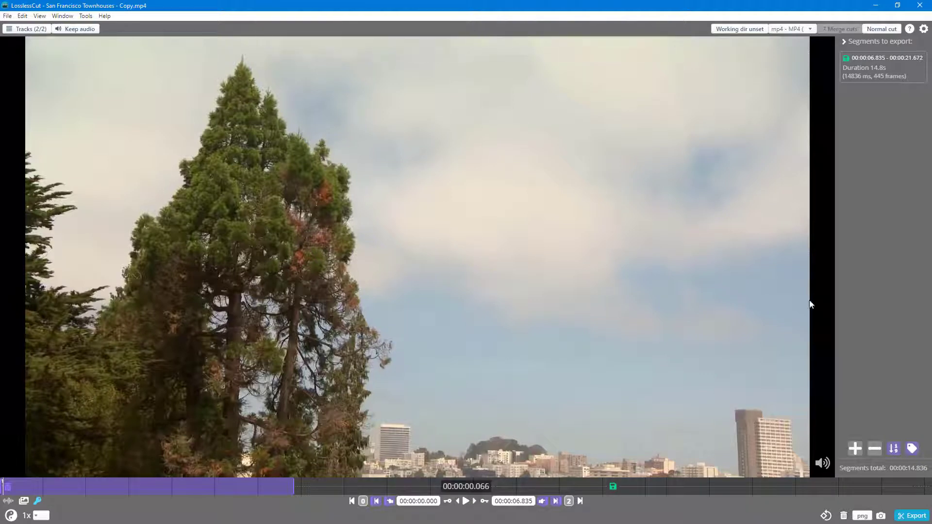
- Export the 6.835–21.672 s clip, play it from Videos with a seek, and close the player
{"action": "left_click", "coordinate": [910, 516]}
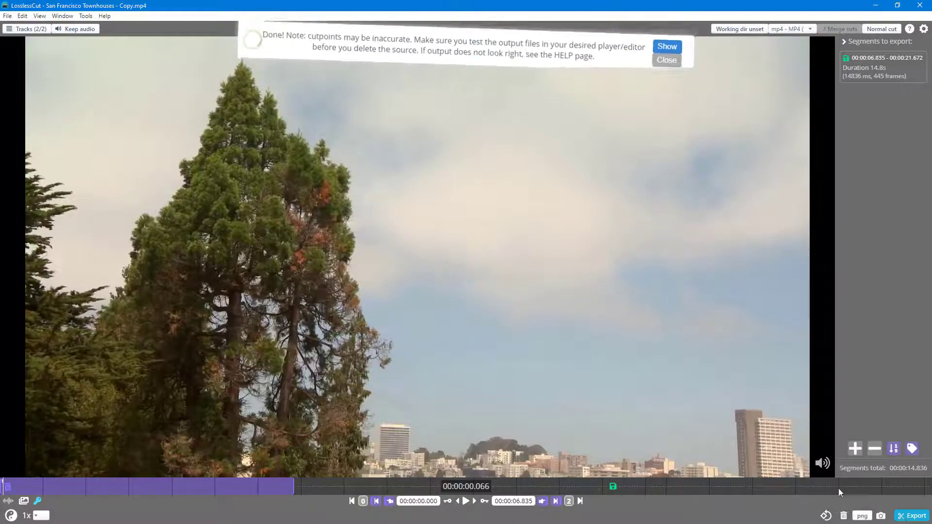
{"action": "left_click", "coordinate": [664, 39]}
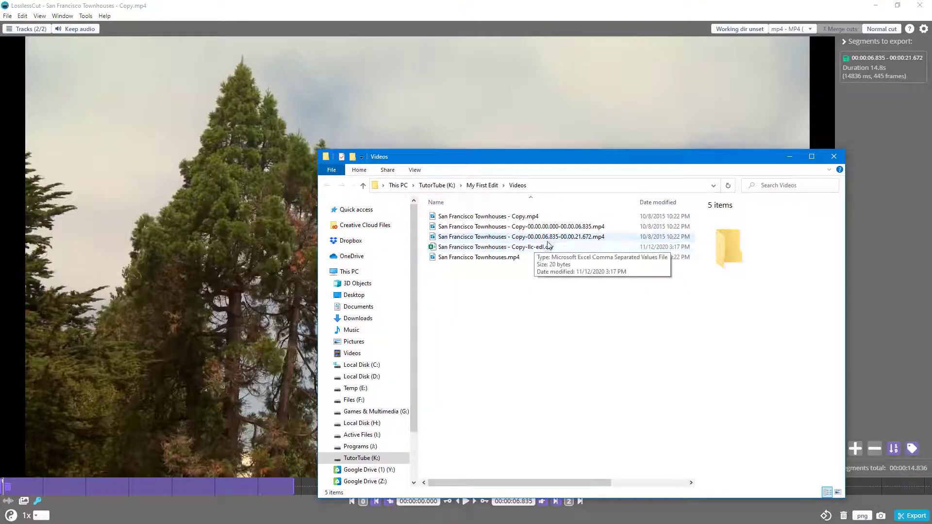
{"action": "double_click", "coordinate": [566, 237]}
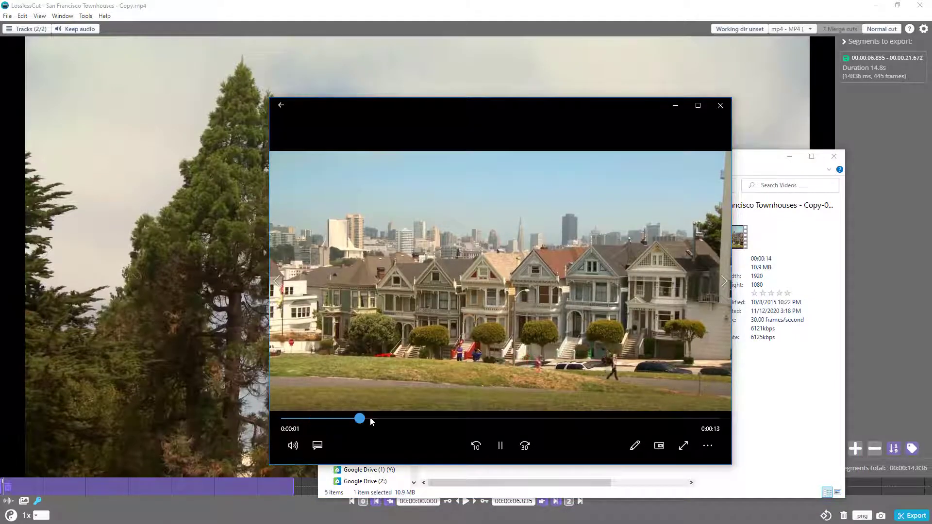
{"action": "left_click_drag", "start_coordinate": [381, 417], "coordinate": [618, 418]}
{"action": "left_click", "coordinate": [720, 105]}
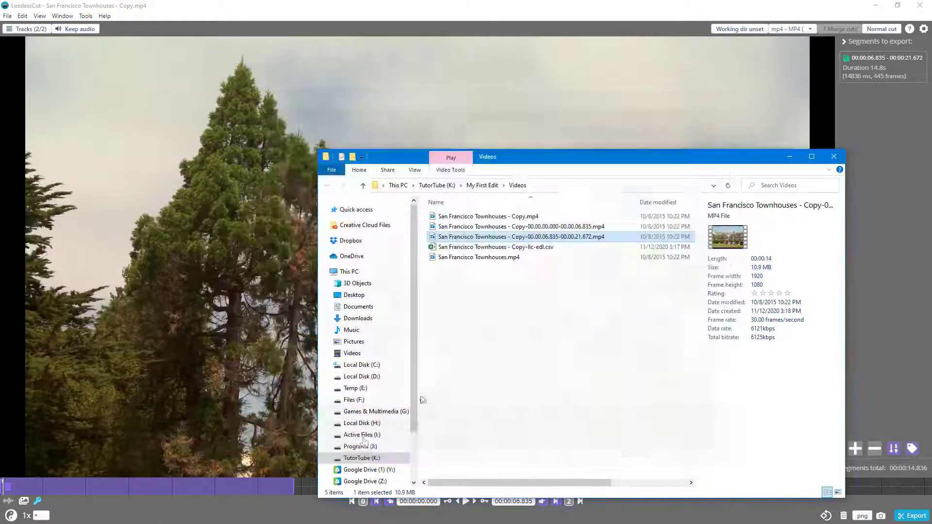
- Close the folder, split the segment at 00:00:12.736, and switch back to keep mode near 16 s
{"action": "left_click", "coordinate": [833, 156]}
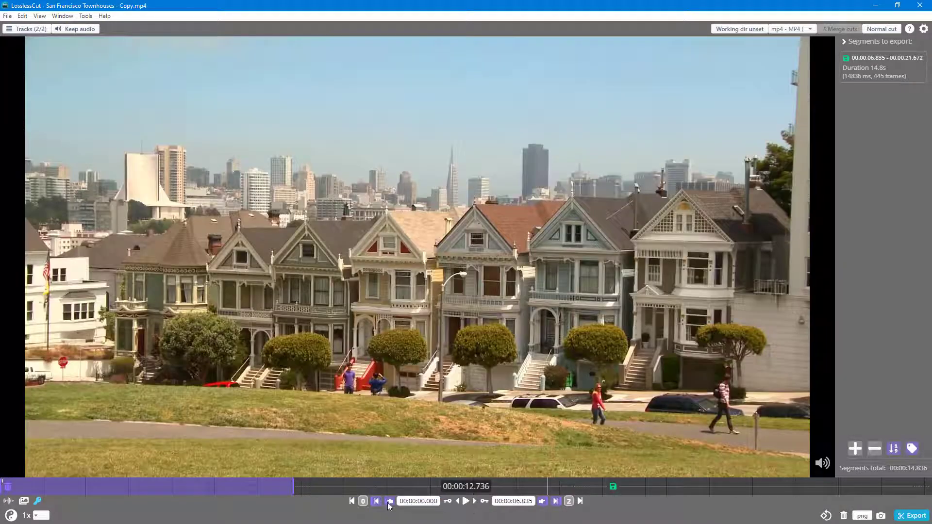
{"action": "left_click", "coordinate": [389, 501]}
{"action": "left_click", "coordinate": [556, 501]}
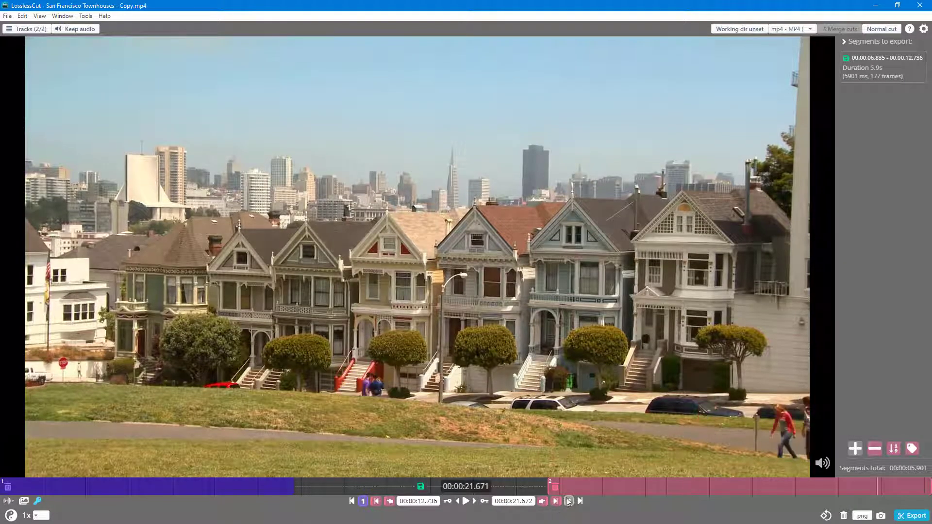
{"action": "left_click", "coordinate": [590, 490]}
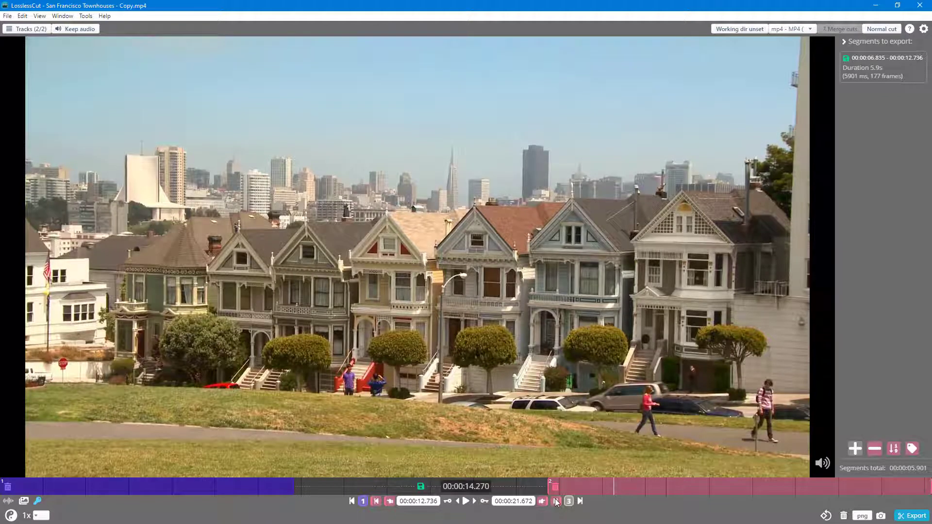
{"action": "left_click", "coordinate": [556, 501]}
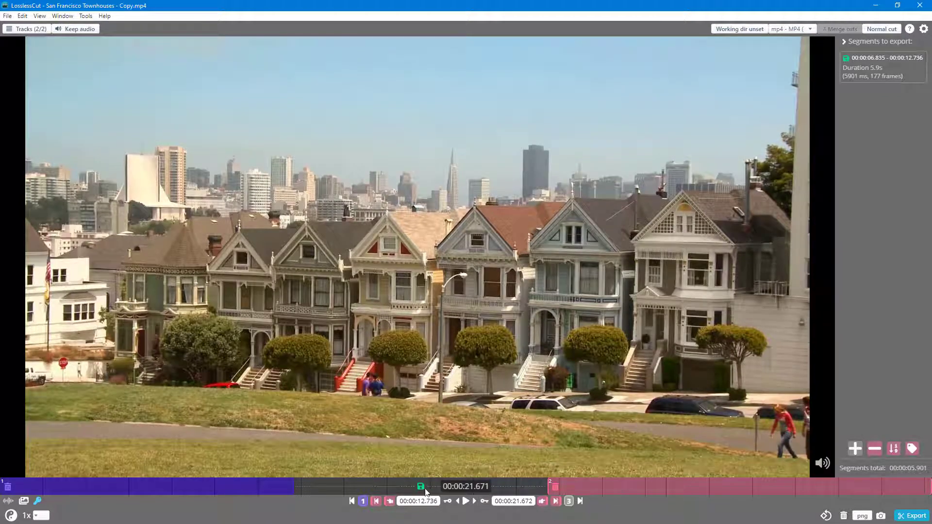
{"action": "left_click", "coordinate": [10, 515]}
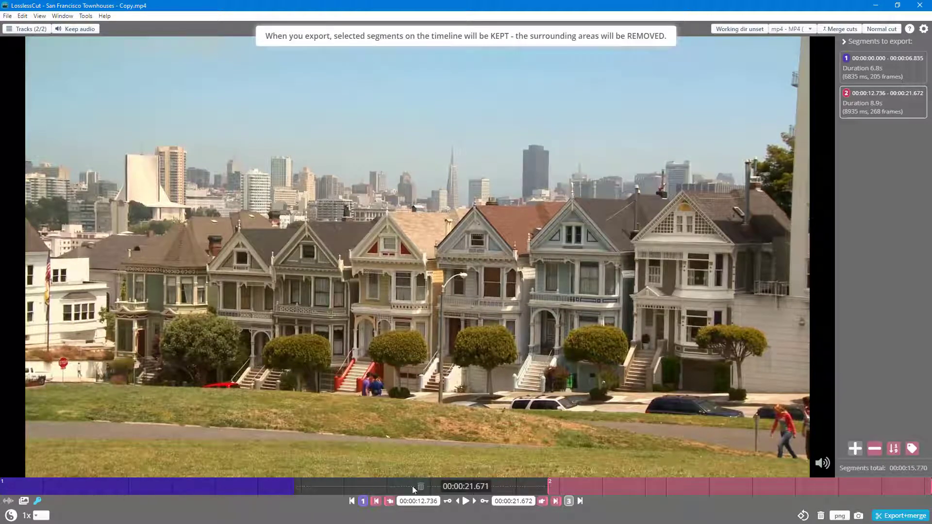
{"action": "left_click", "coordinate": [689, 494]}
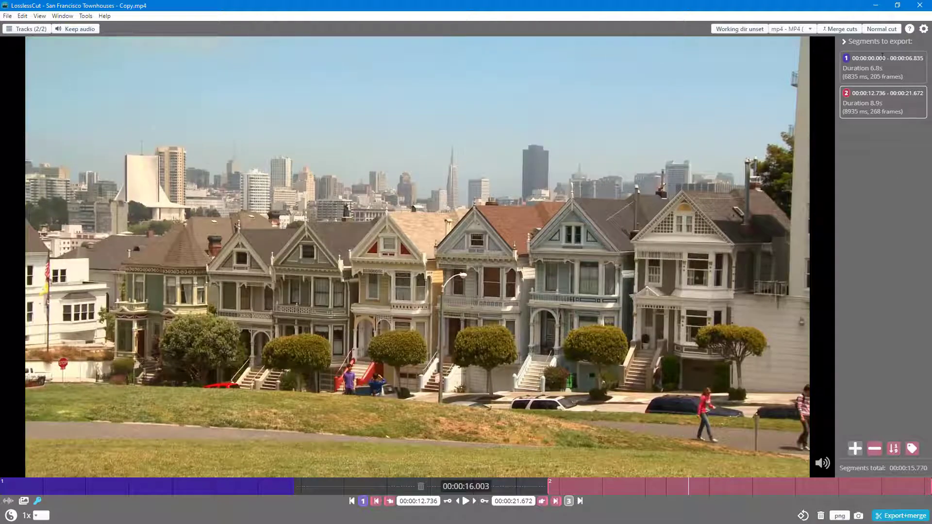
- Export the two kept segments as separate files and show them in Videos
{"action": "left_click", "coordinate": [836, 29]}
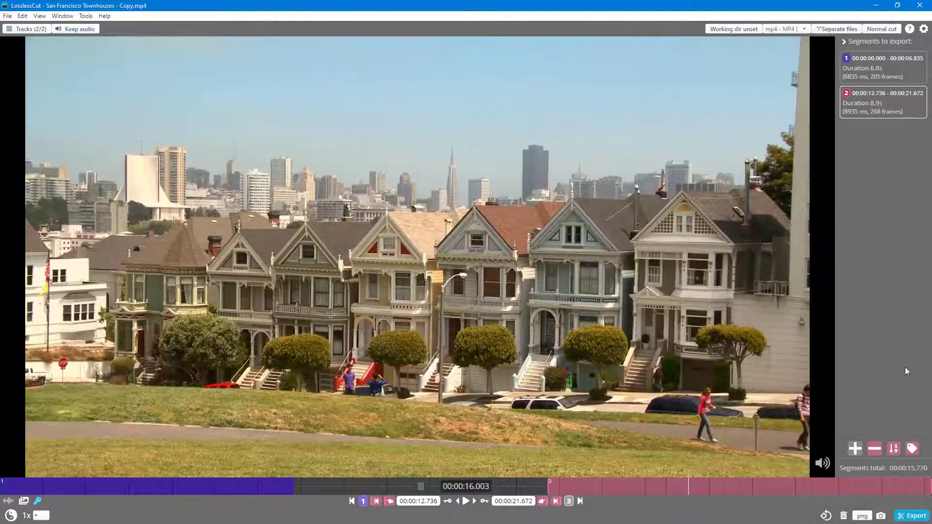
{"action": "left_click", "coordinate": [909, 514]}
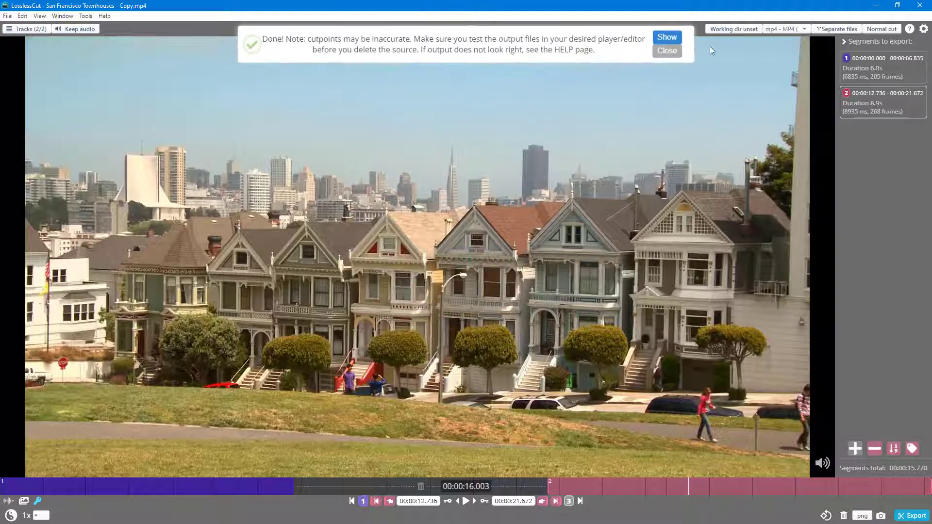
{"action": "left_click", "coordinate": [667, 38]}
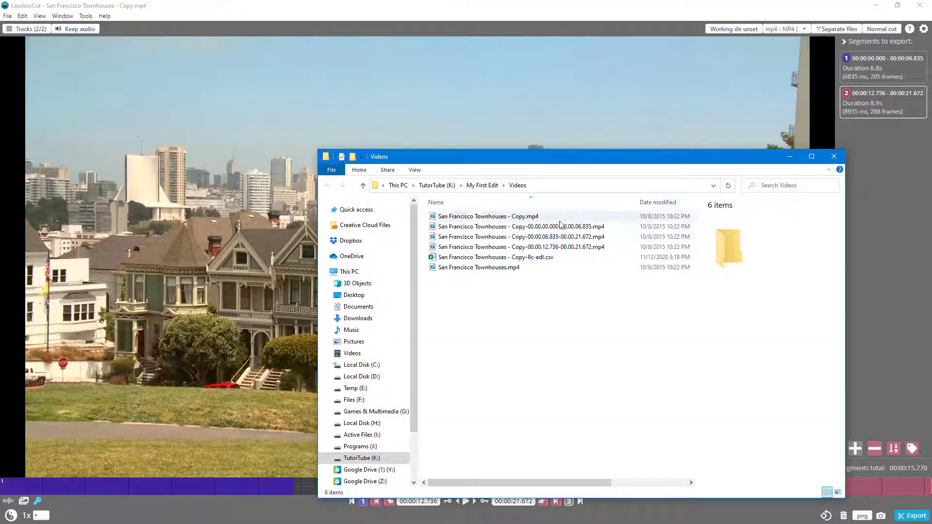
- Delete the exported clips and cut-list CSV, skipping the in-use file, and close Explorer
{"action": "left_click", "coordinate": [539, 258]}
{"action": "left_click", "coordinate": [537, 218], "text": "shift"}
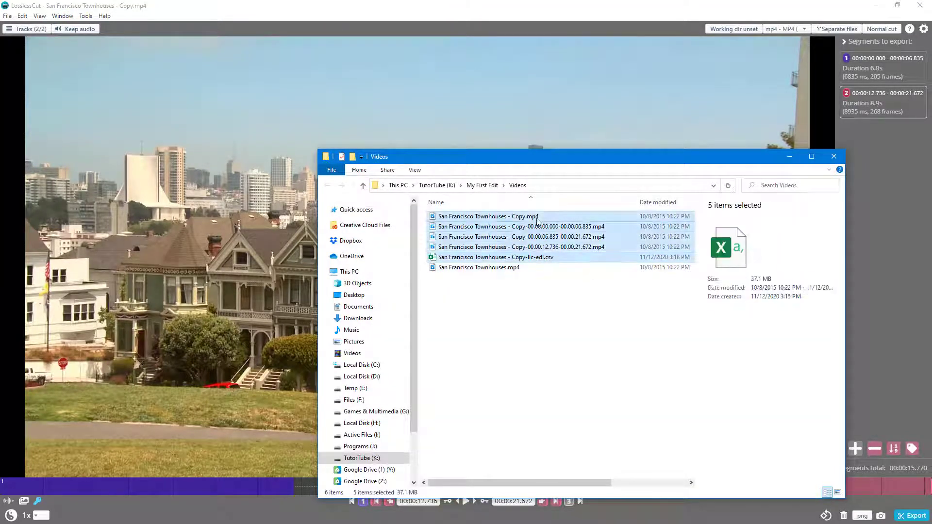
{"action": "key", "text": "Delete"}
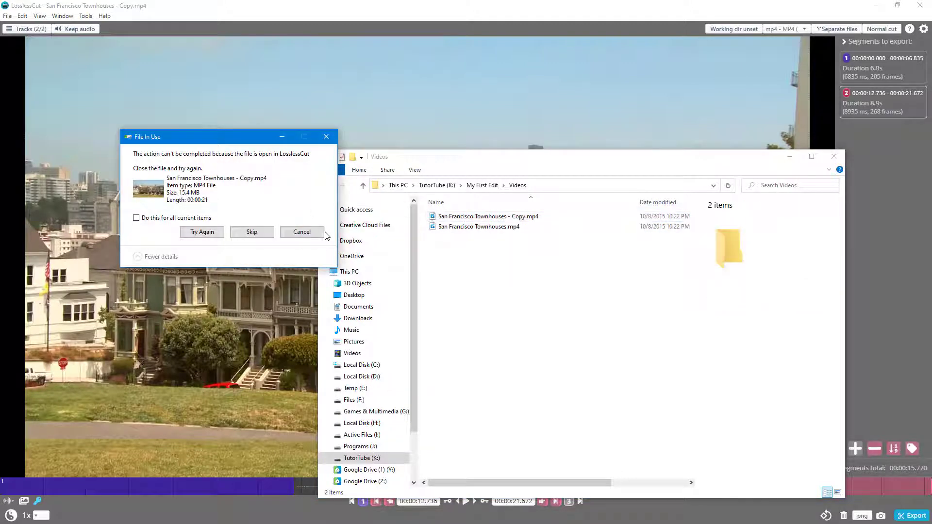
{"action": "left_click", "coordinate": [314, 238]}
{"action": "left_click", "coordinate": [834, 156]}
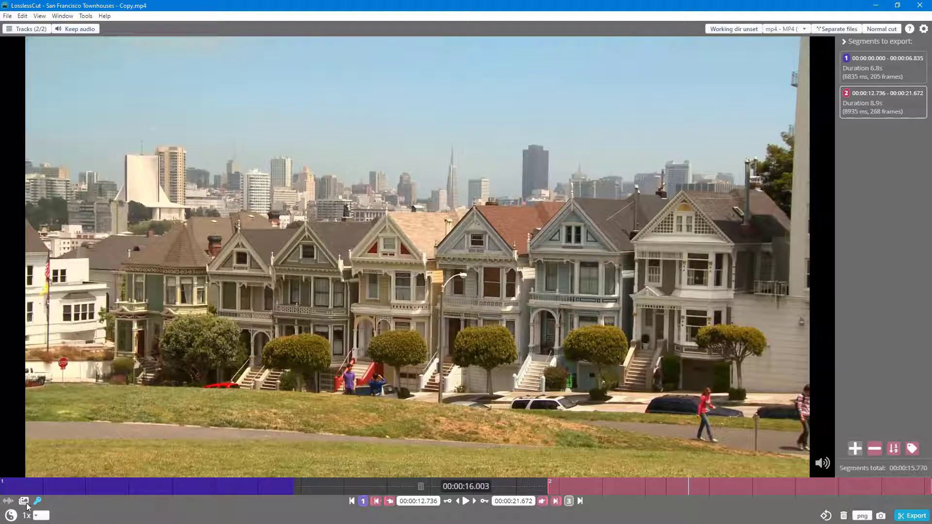
- Invert to keep only the 6.835–12.736 s segment, export it, and select the clip in Videos
{"action": "left_click", "coordinate": [11, 514]}
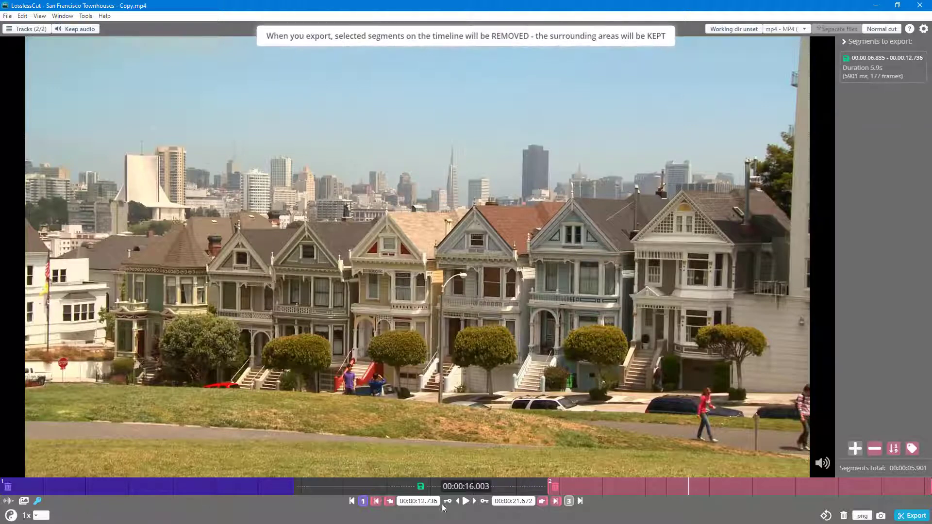
{"action": "left_click", "coordinate": [911, 515]}
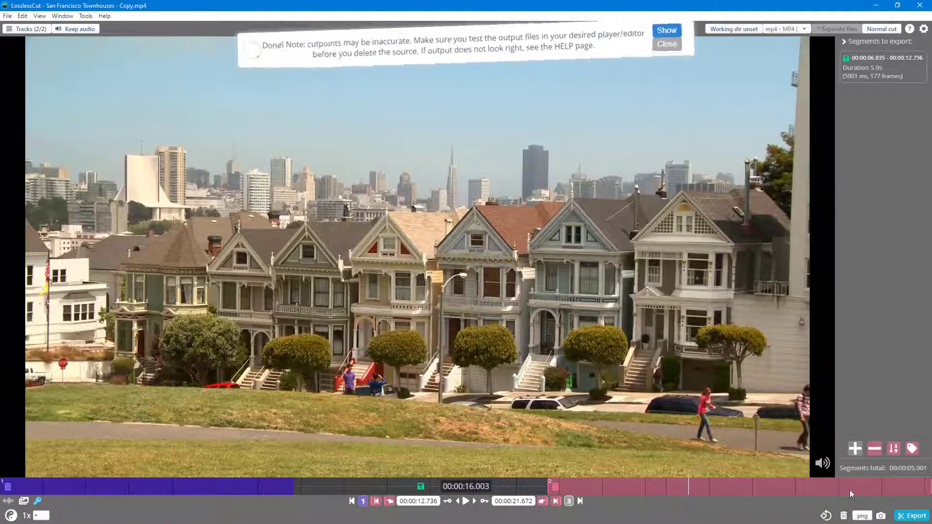
{"action": "left_click", "coordinate": [671, 40]}
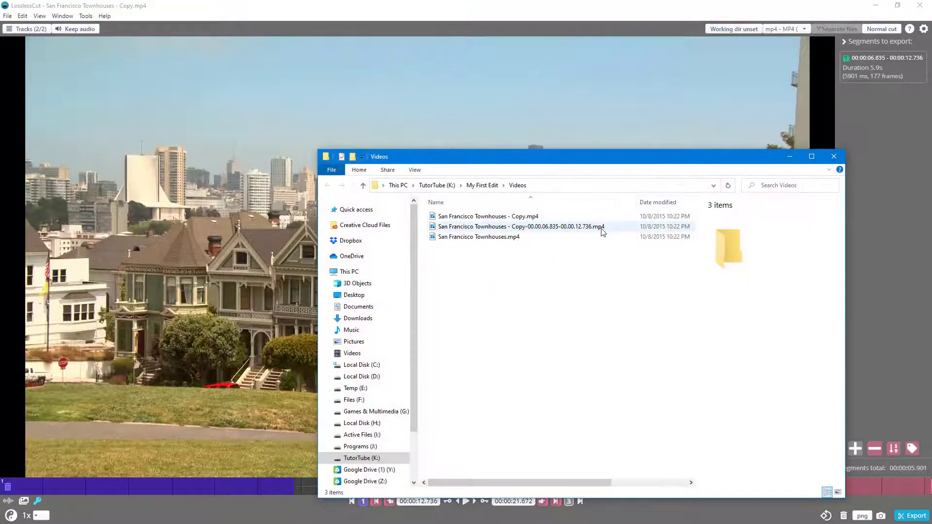
{"action": "left_click", "coordinate": [575, 230]}
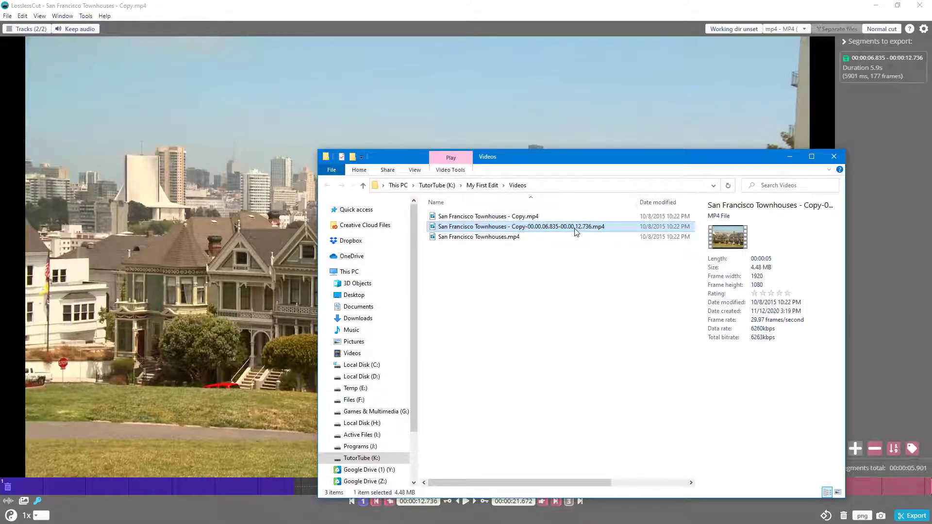
- Close the Videos folder window to bring LosslessCut back in front
{"action": "left_click", "coordinate": [834, 156]}
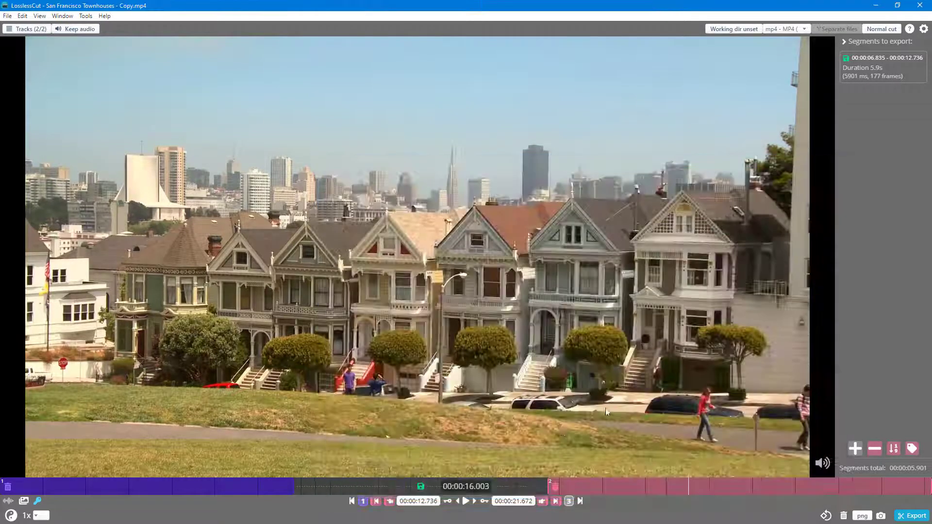